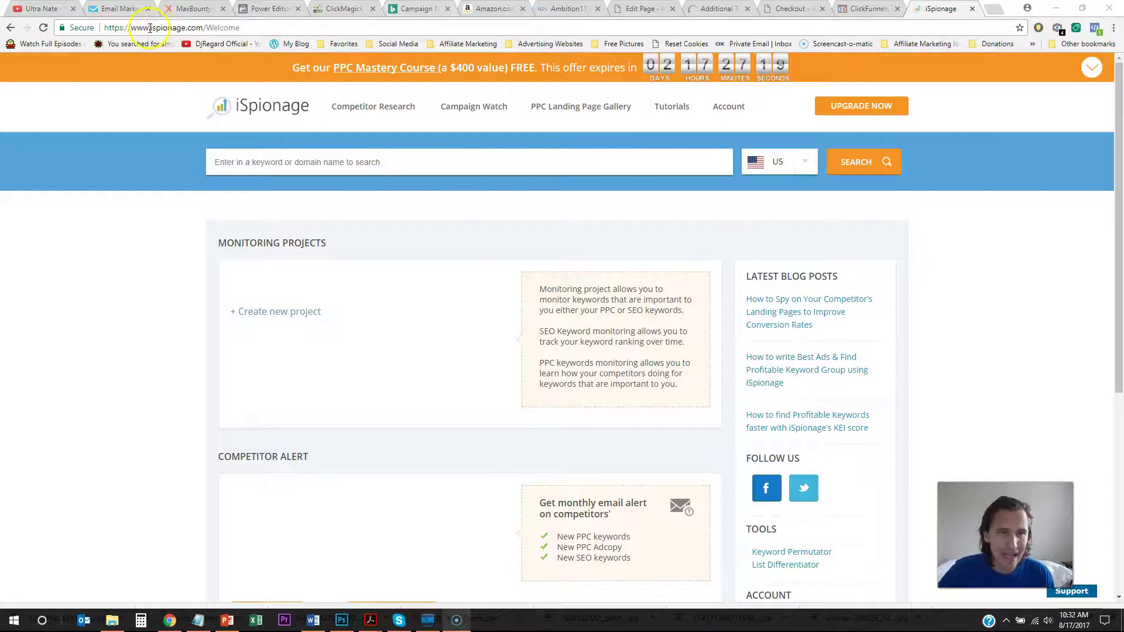
Run competitor research for the domain cbpassiveincome.com.
left_click_drag(149, 28, 236, 27)
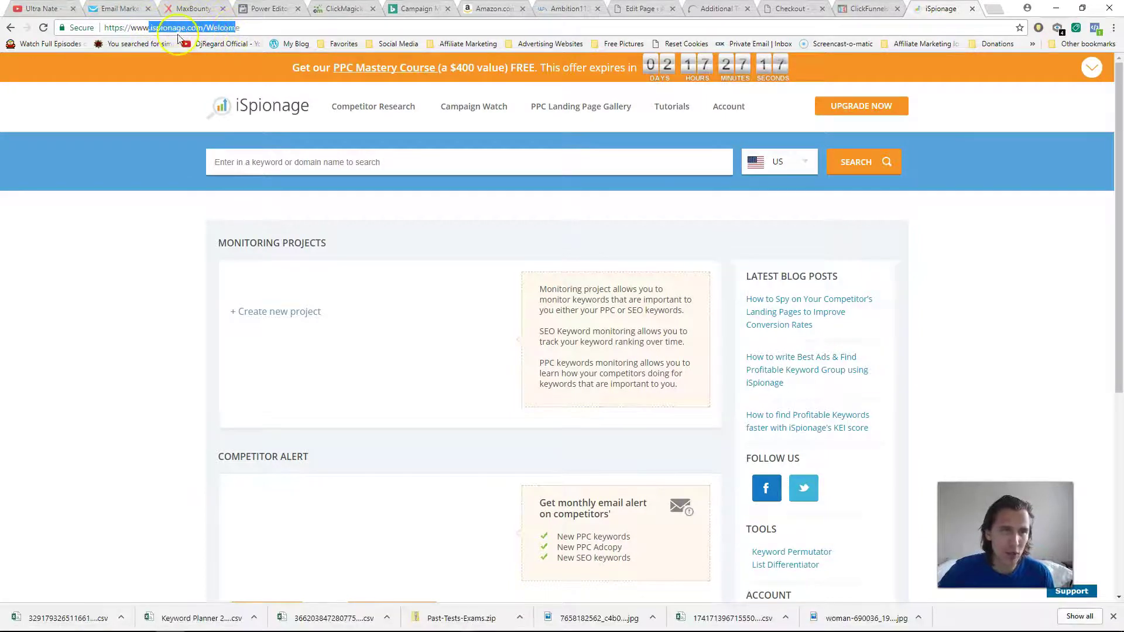
left_click(178, 28)
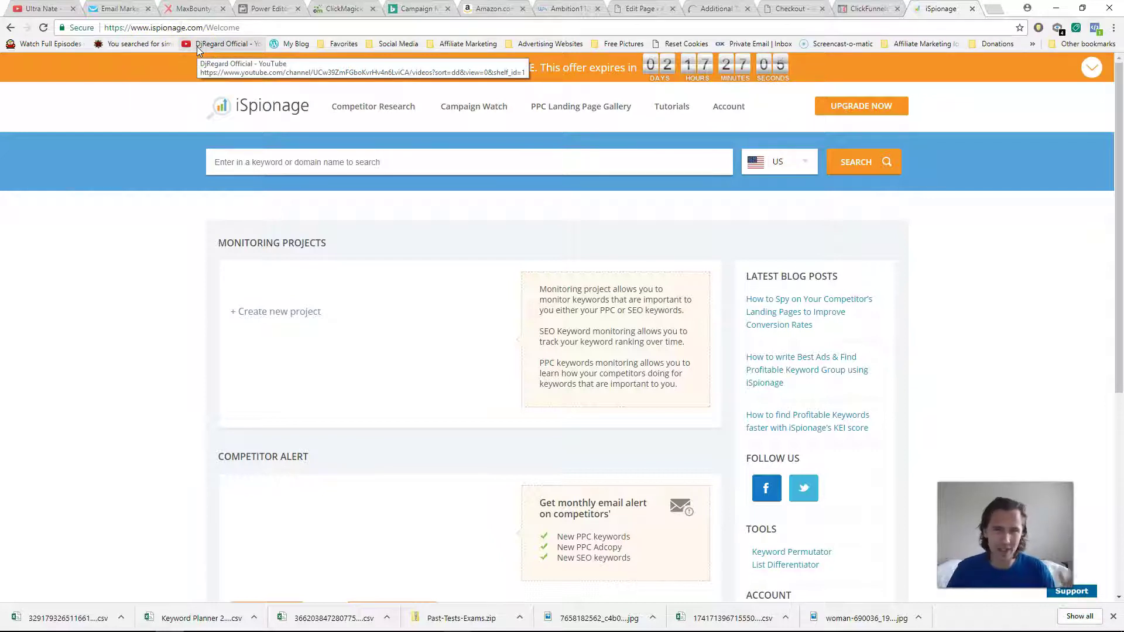
left_click(252, 162)
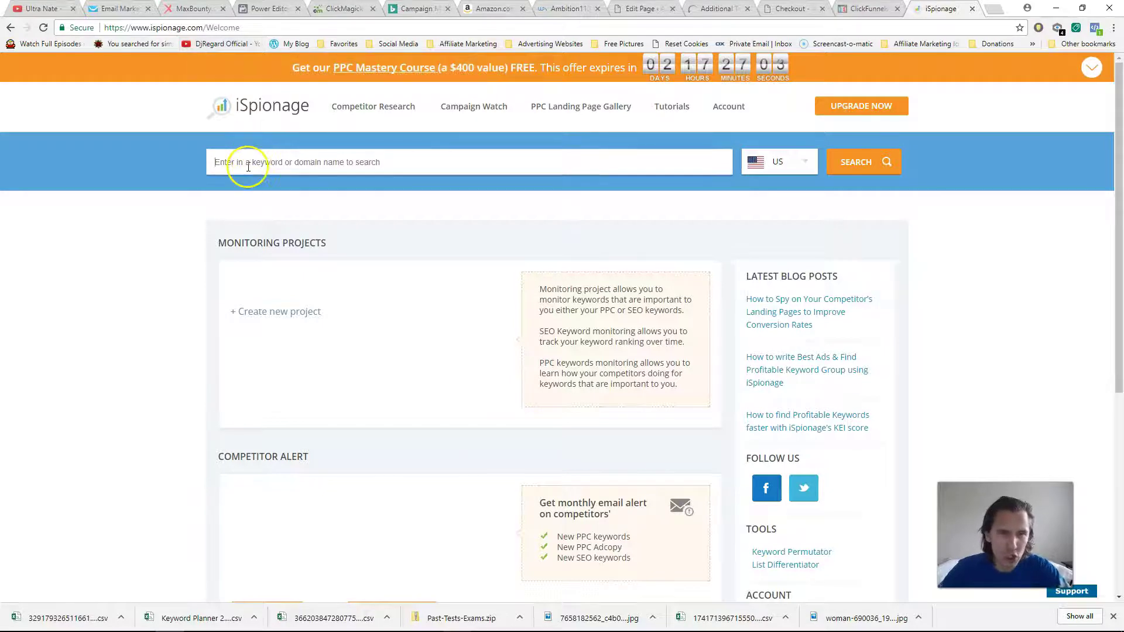
type("d")
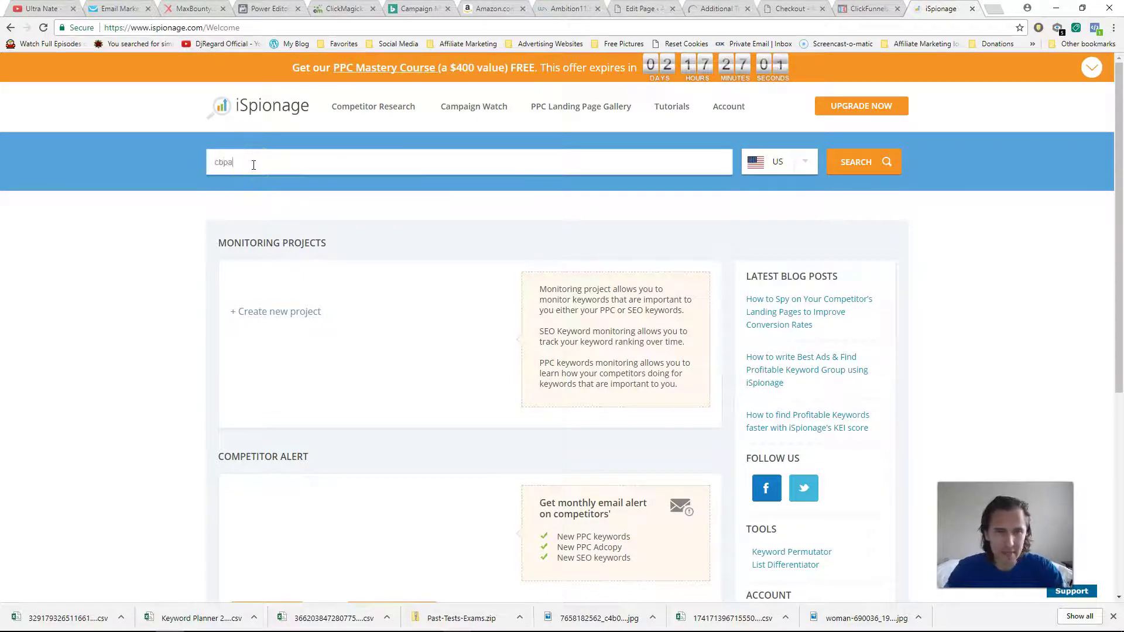
type("ome.com")
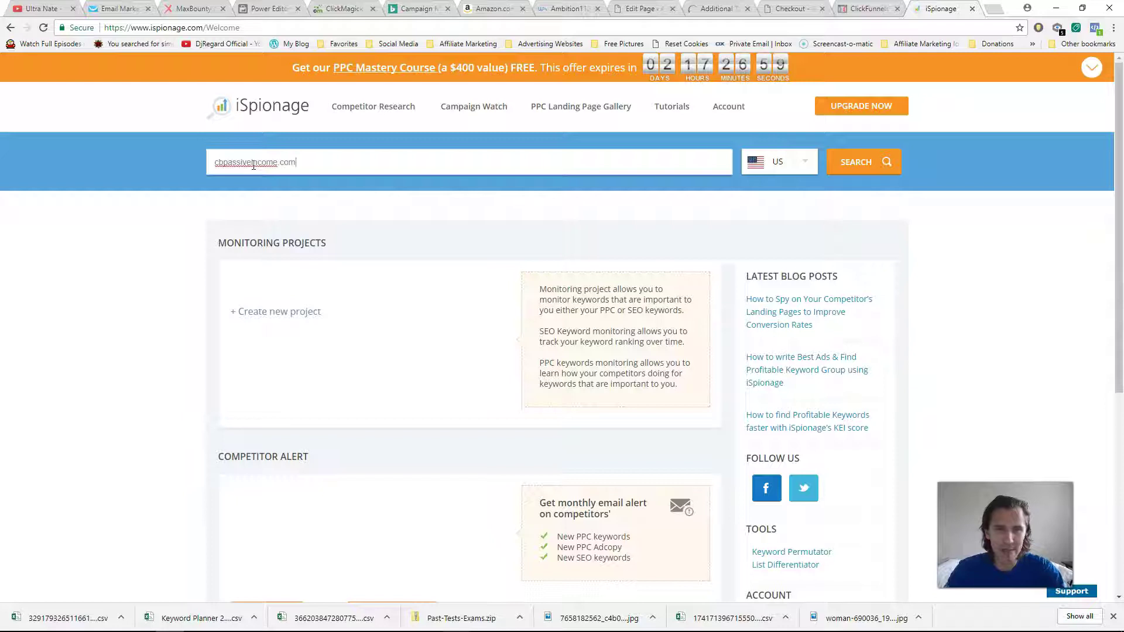
key("Return")
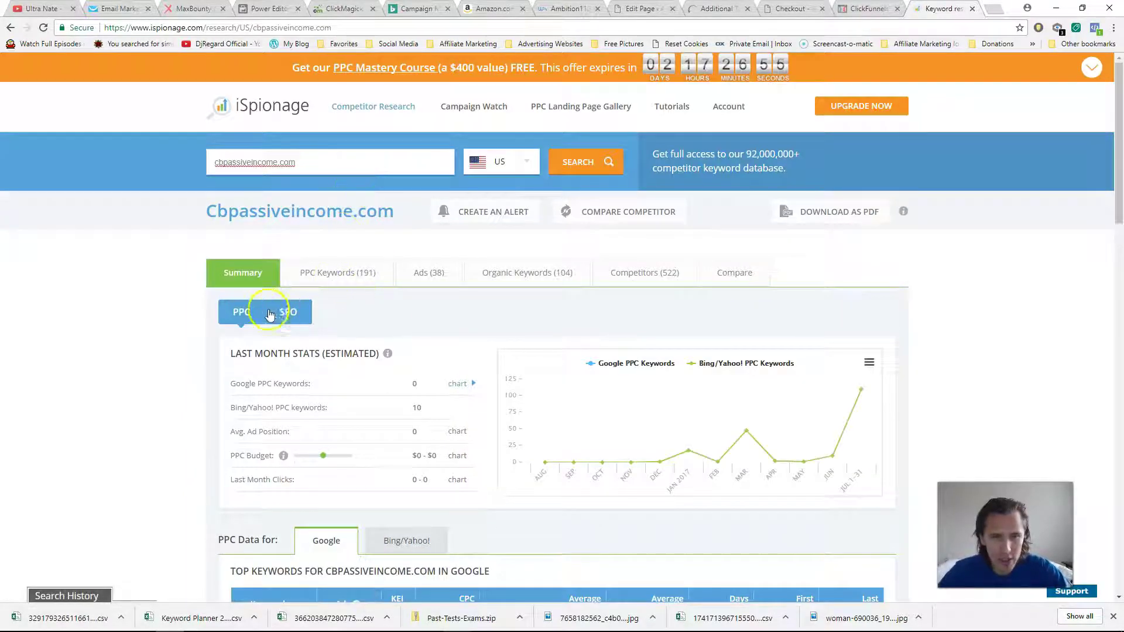
Show cbpassiveincome.com's 191 Bing/Yahoo PPC keywords and select the domain to replace it with 3weekdiet.com.
left_click(326, 274)
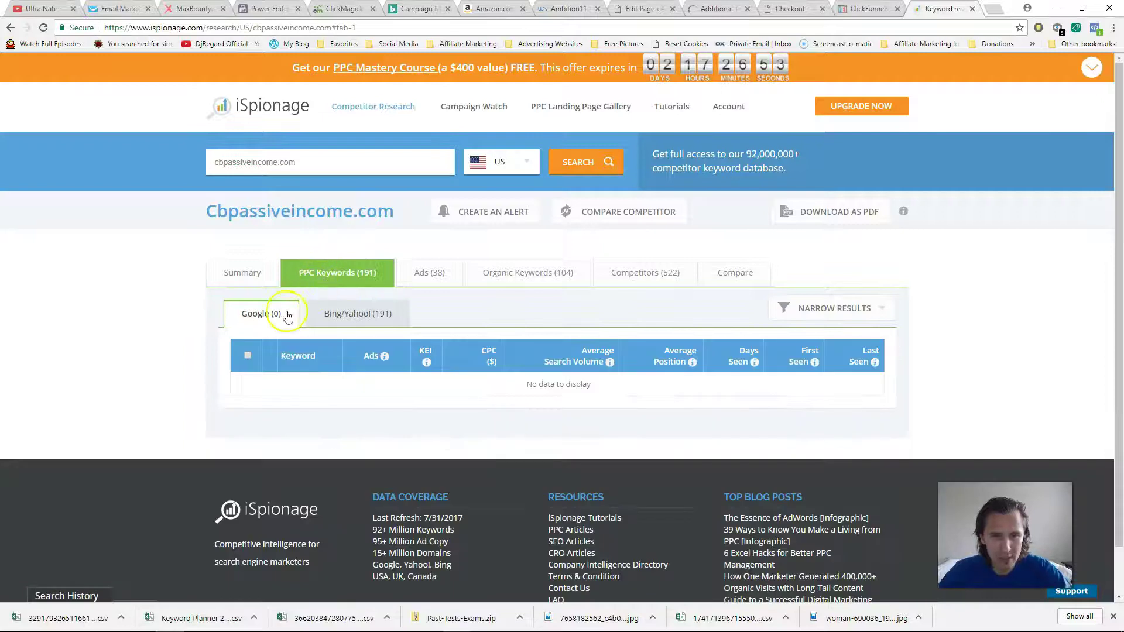
left_click(351, 313)
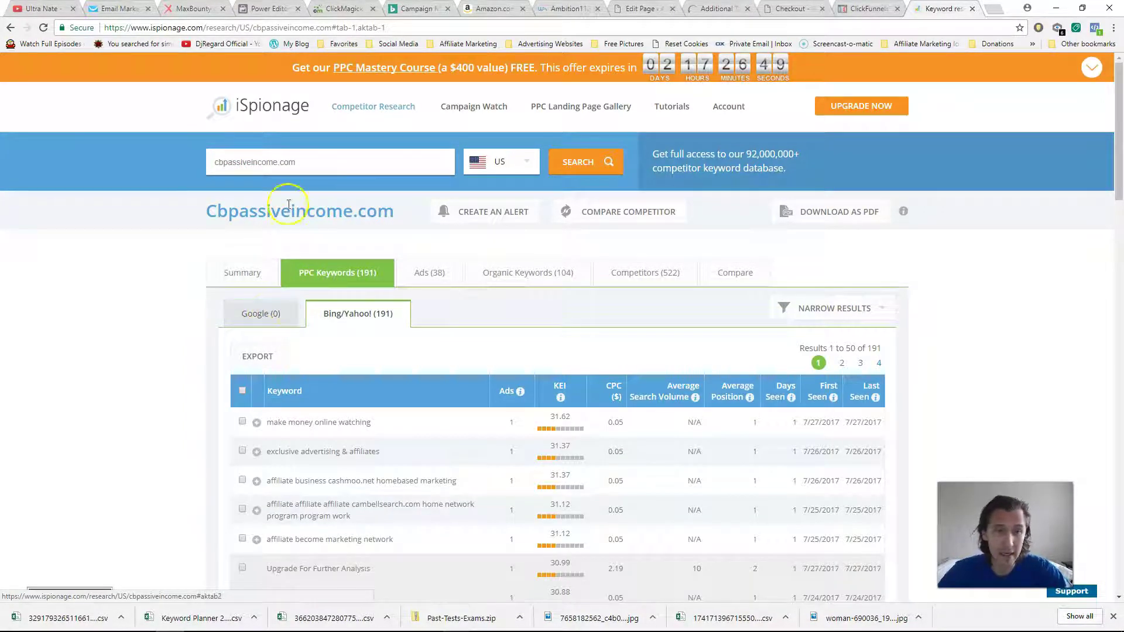
left_click(255, 162)
type("3weekdiet")
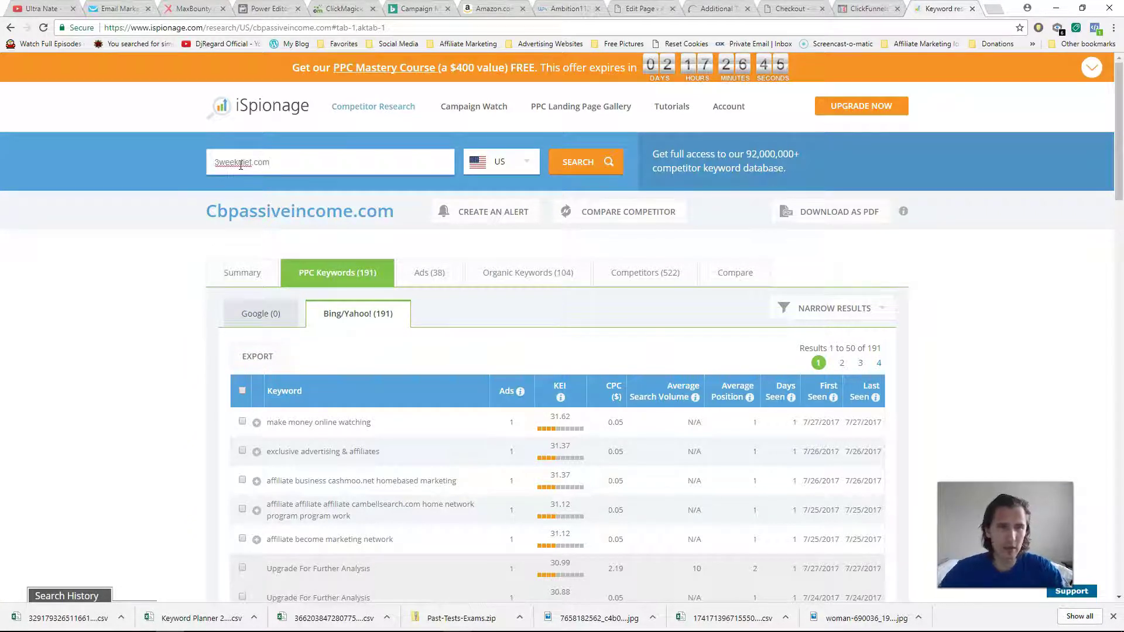
Run research for 3weekdiet.com and review its 3,093 Bing/Yahoo and Google PPC keywords.
left_click(241, 163)
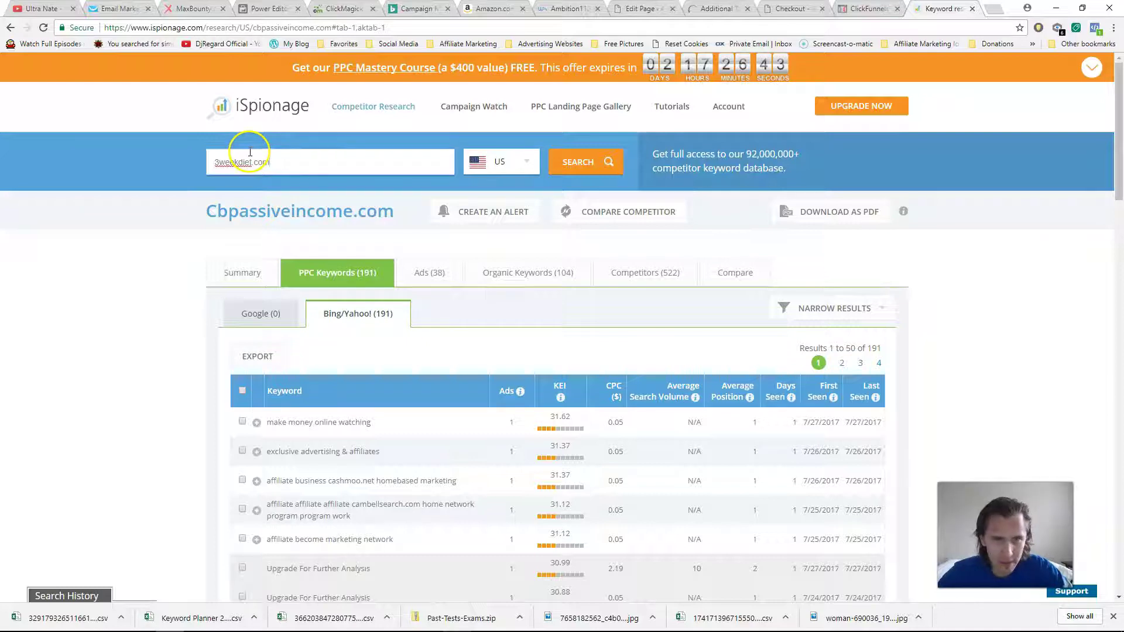
left_click(576, 161)
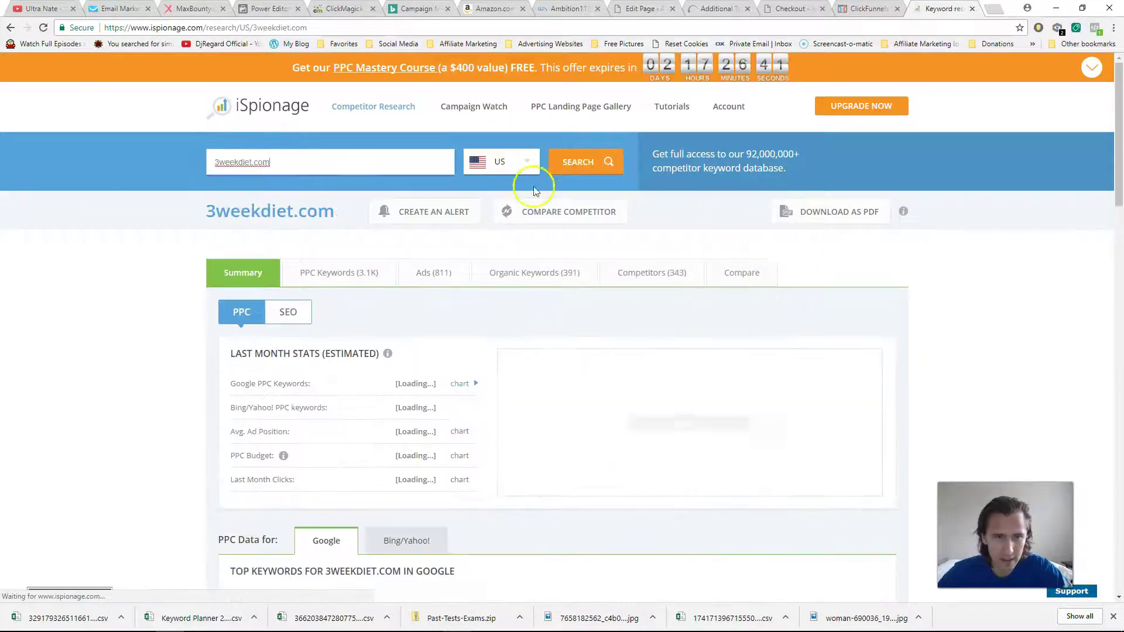
scroll(345, 286, "down", 3)
scroll(345, 285, "up", 3)
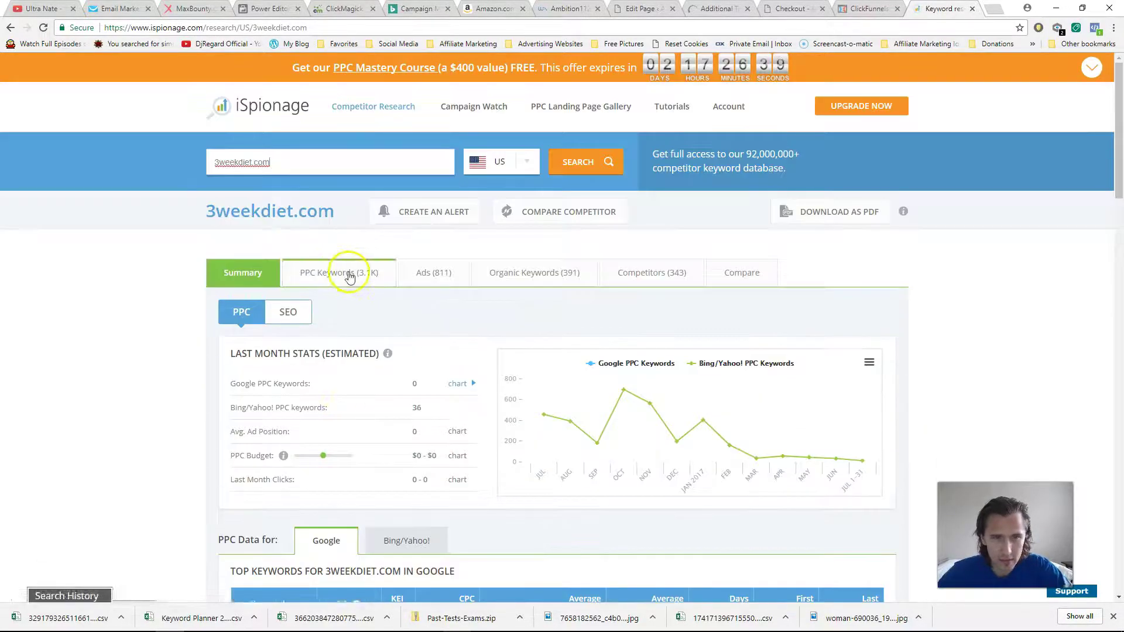
left_click(345, 274)
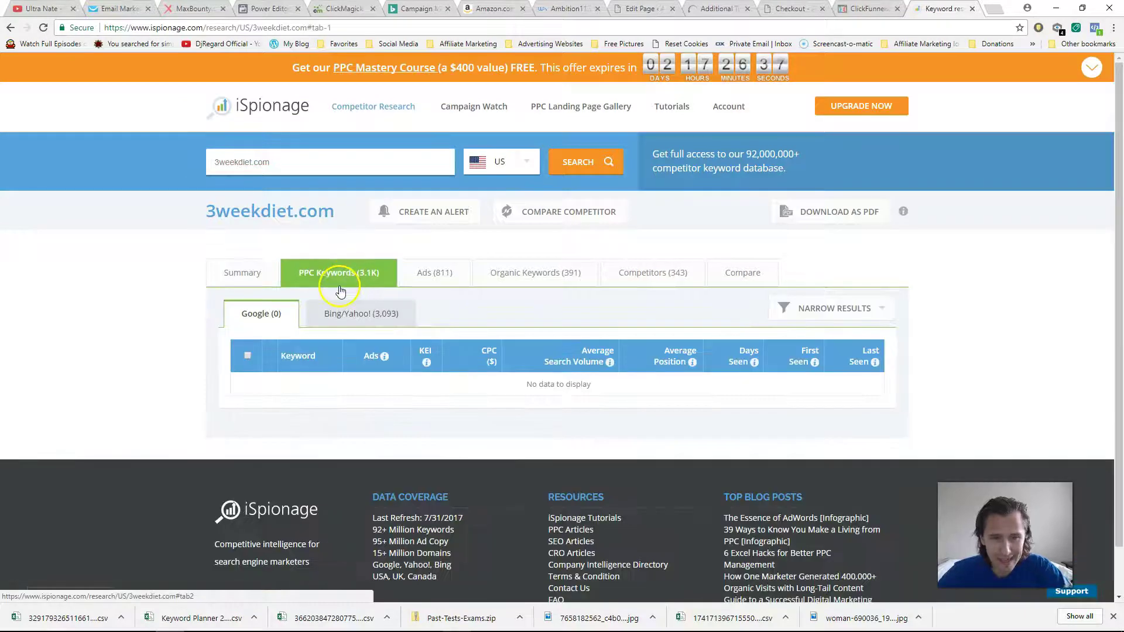
left_click(362, 314)
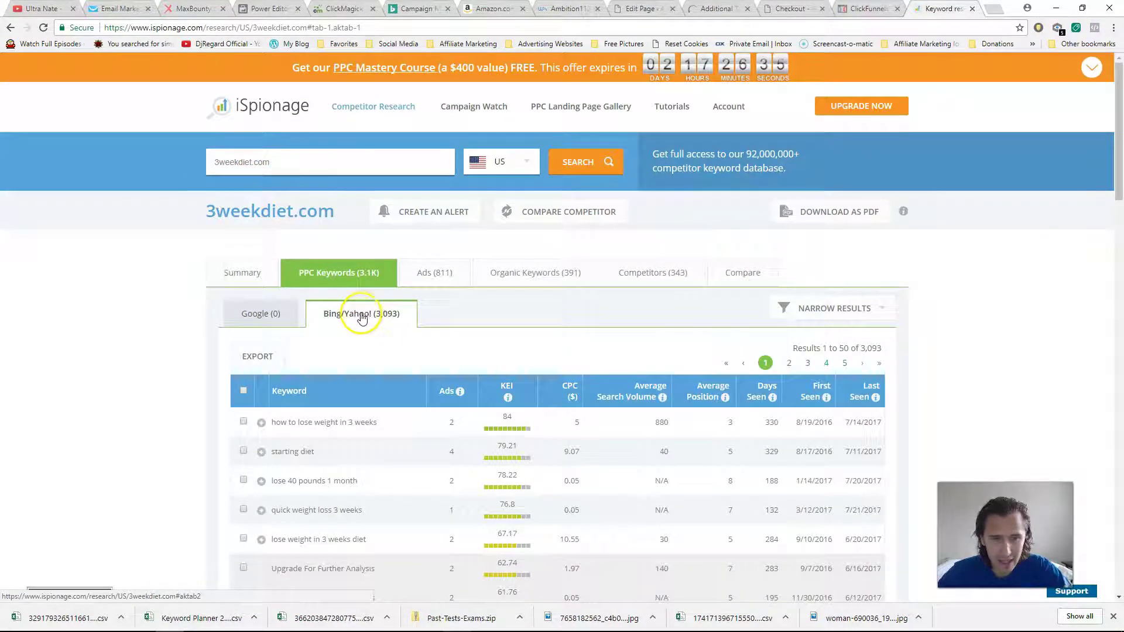
scroll(401, 369, "down", 3)
scroll(401, 369, "up", 3)
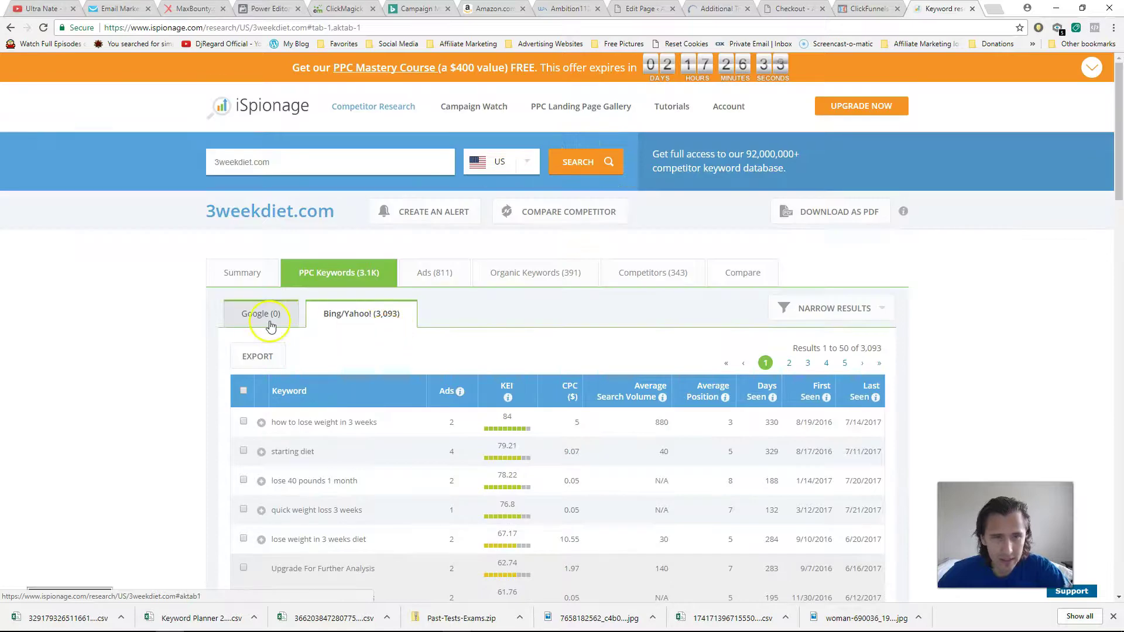
left_click(260, 313)
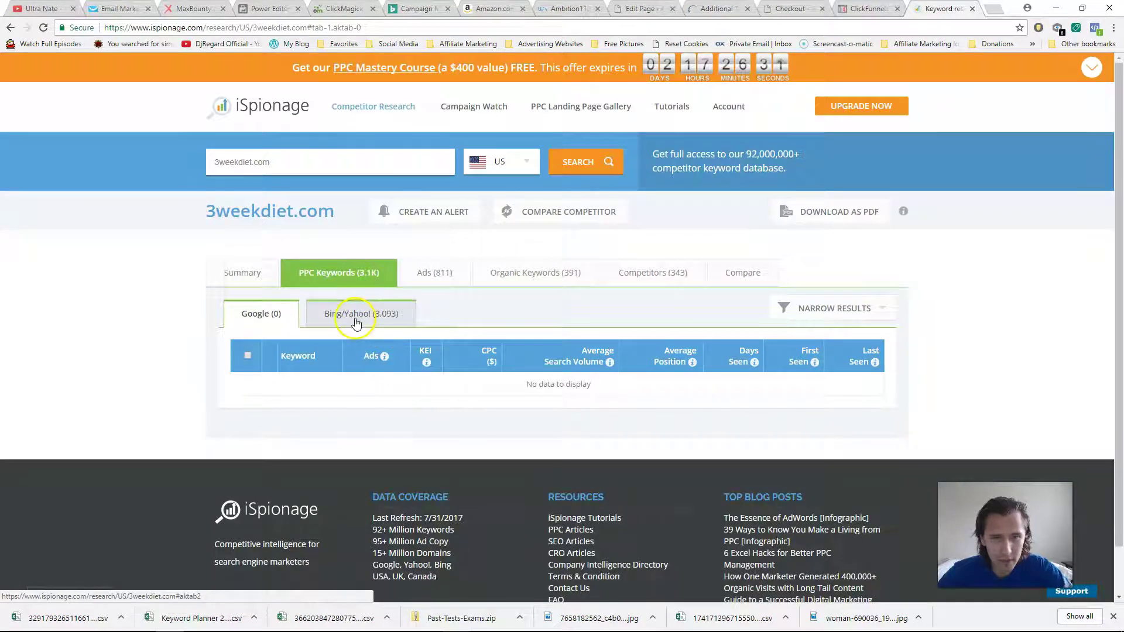
Show 3weekdiet.com's 811 Bing/Yahoo ads with their run durations.
left_click(434, 272)
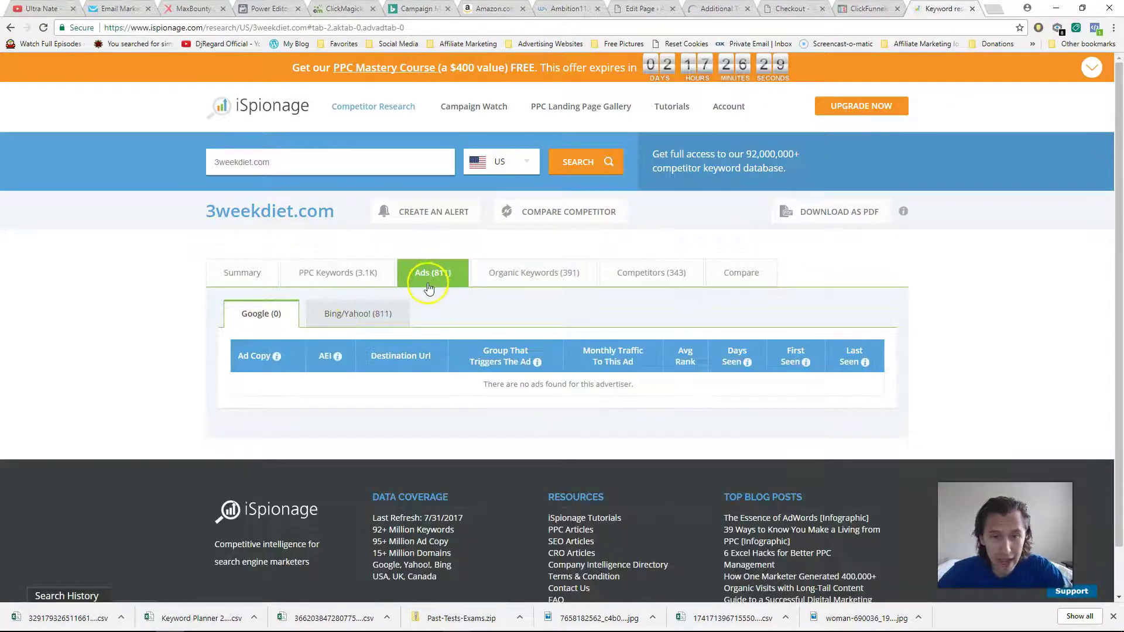
left_click(379, 313)
scroll(475, 352, "down", 3)
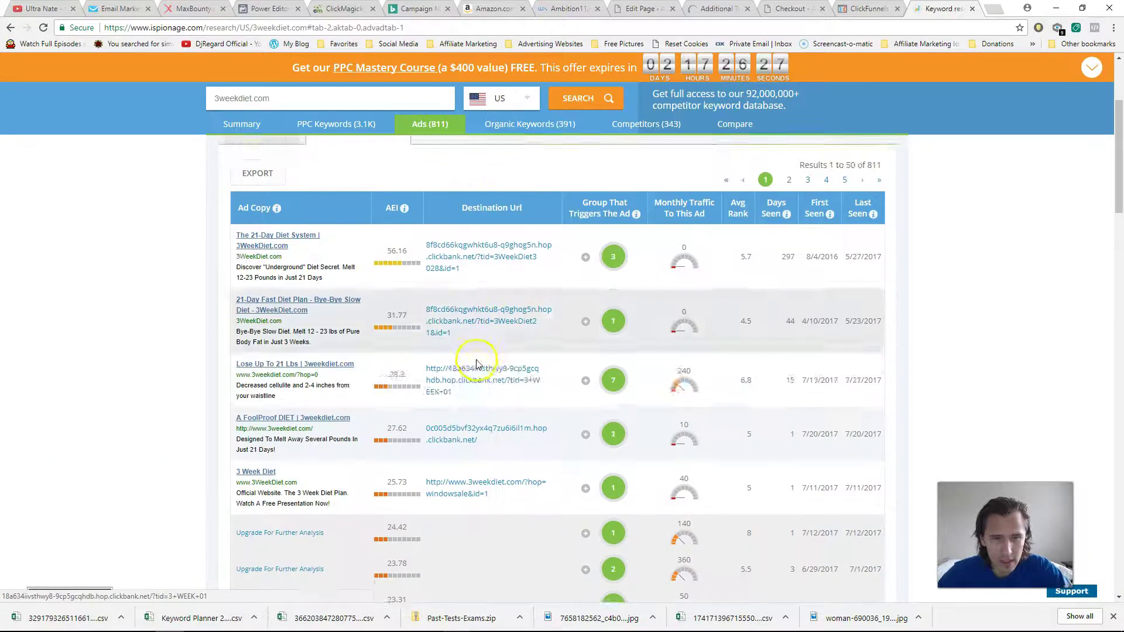
scroll(474, 351, "down", 1)
scroll(312, 314, "up", 5)
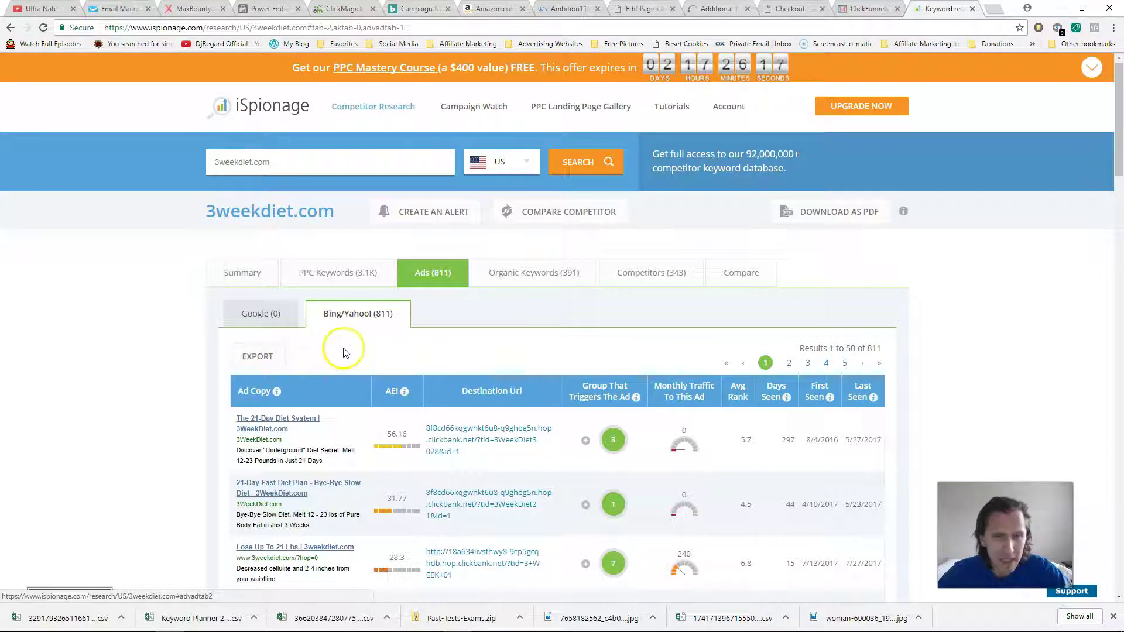
scroll(351, 343, "down", 3)
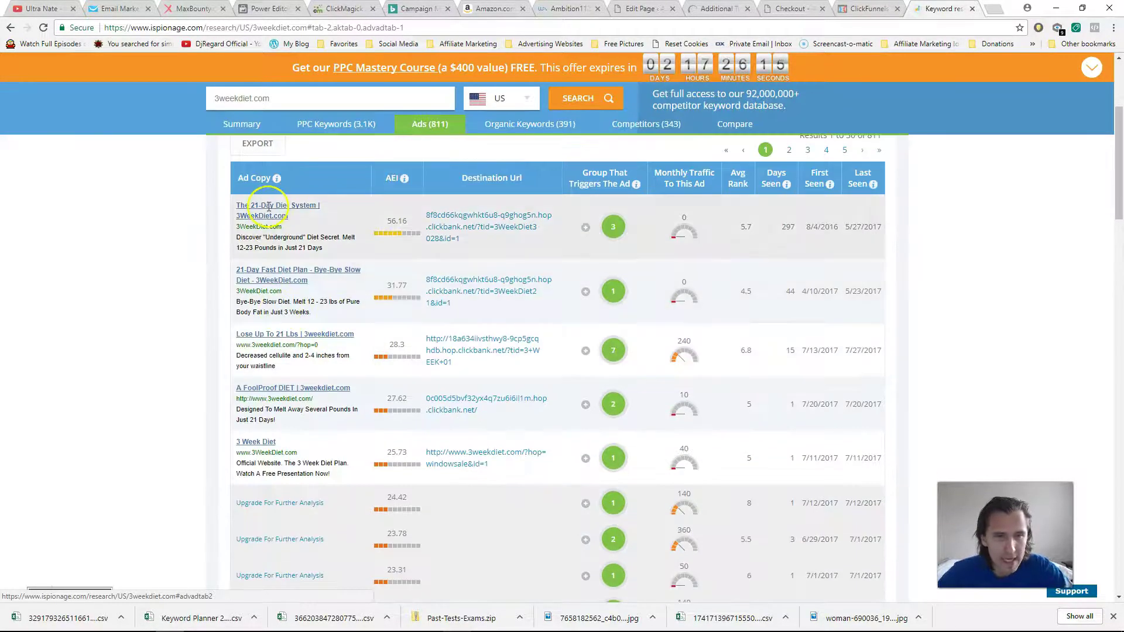
left_click(613, 231)
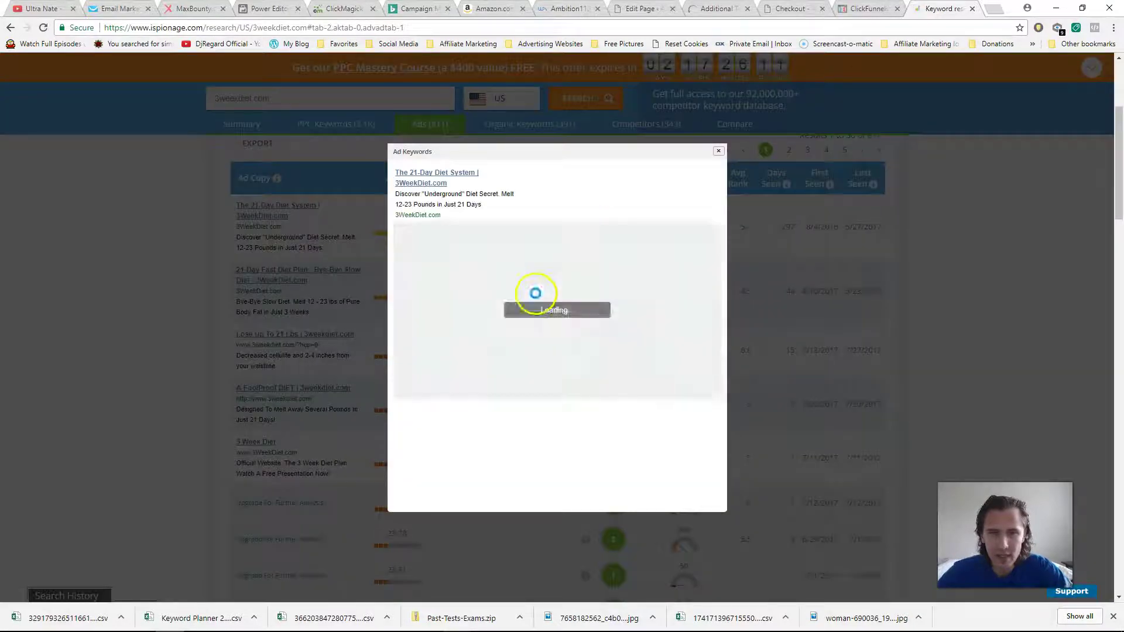
left_click(719, 151)
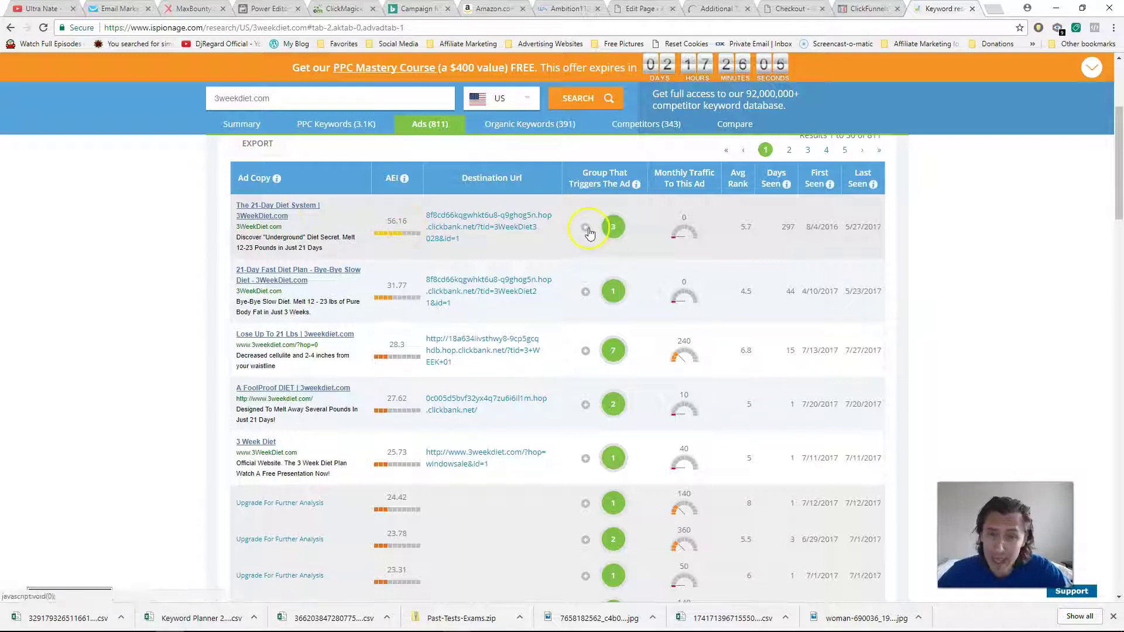
left_click(588, 233)
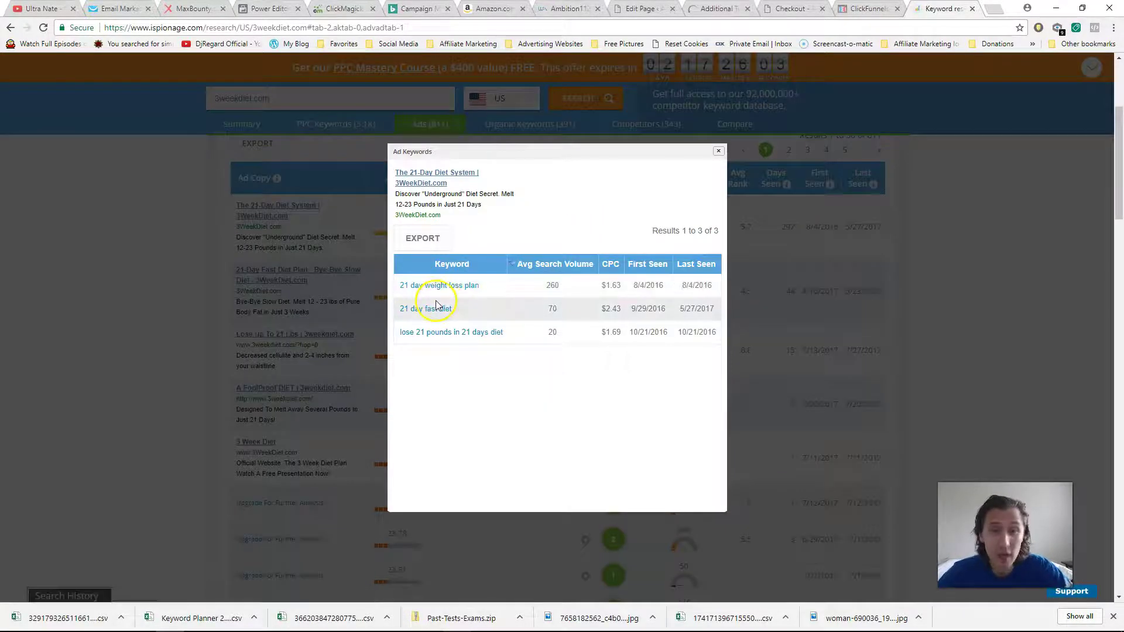
left_click(718, 151)
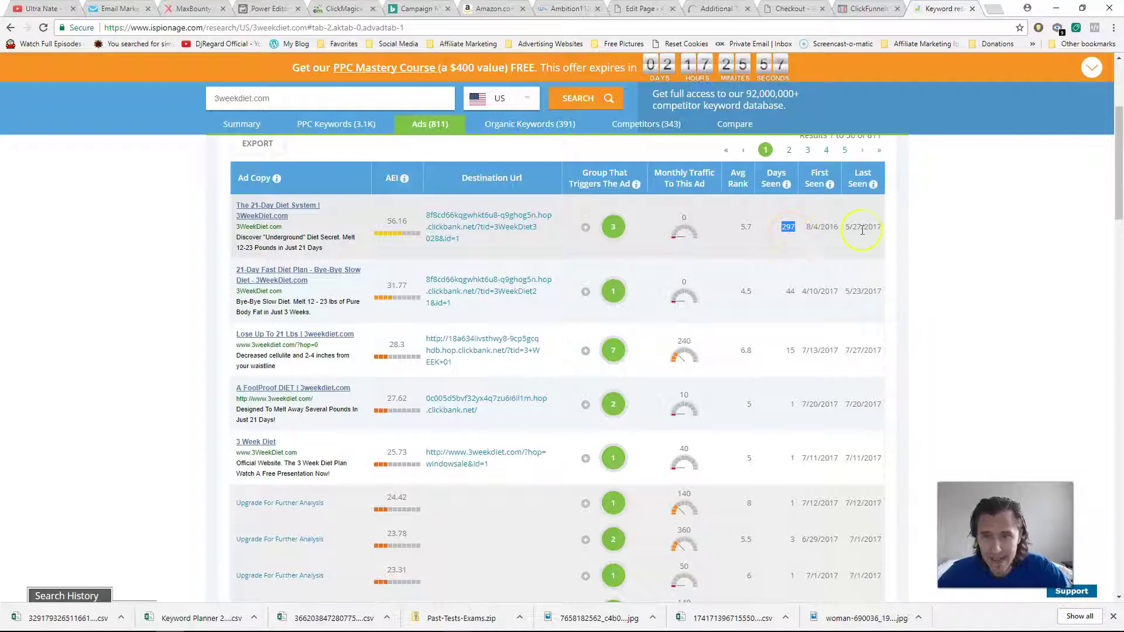
left_click_drag(846, 227, 851, 227)
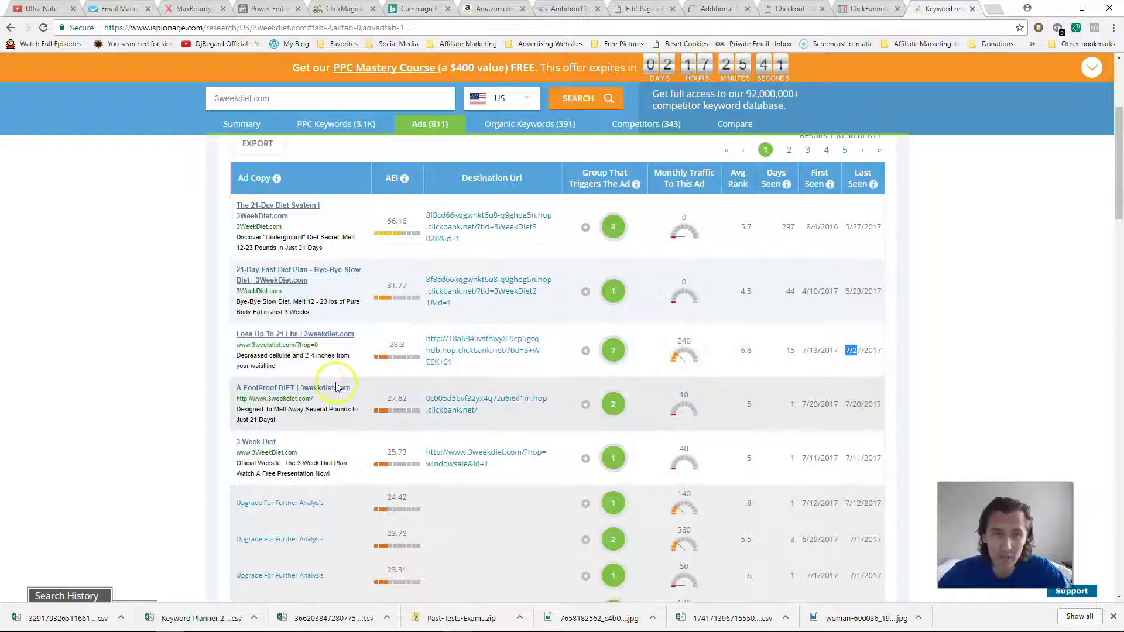
scroll(351, 351, "up", 5)
Search the keyword '3 week diet' and review its top PPC competitors and Google ads.
left_click(280, 162)
key("ctrl+a")
type("3 wee")
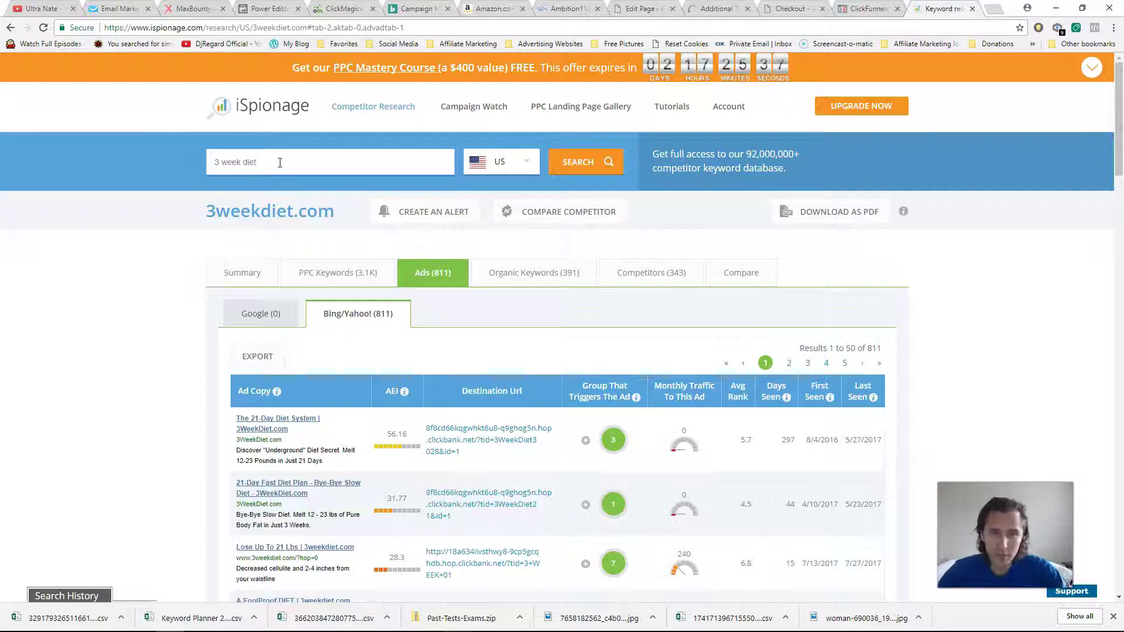
left_click(586, 161)
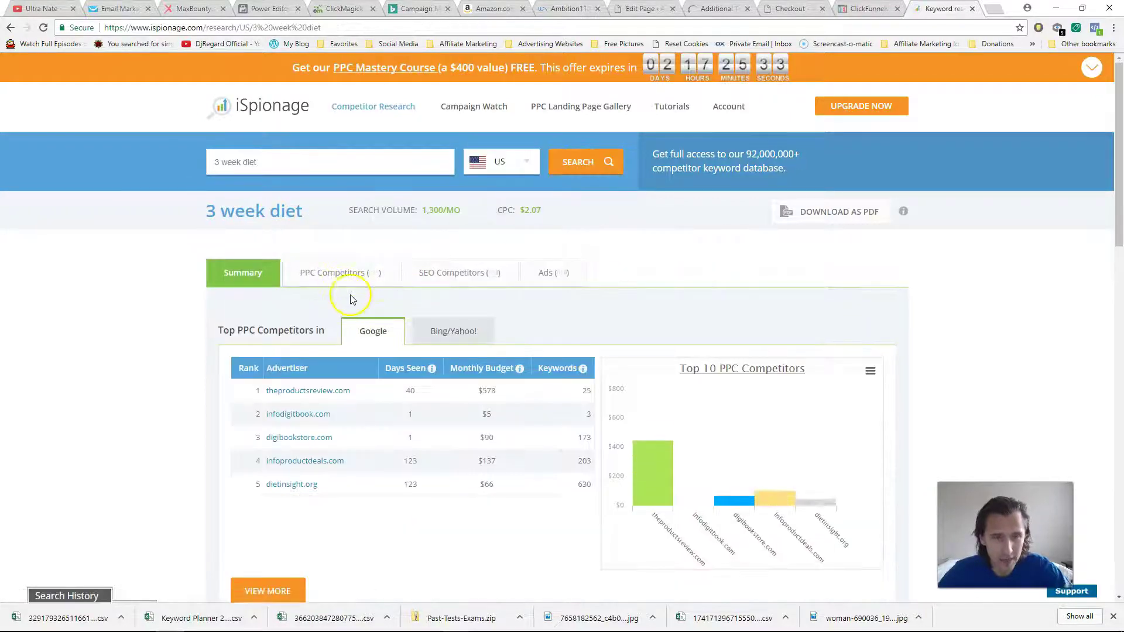
scroll(338, 391, "down", 5)
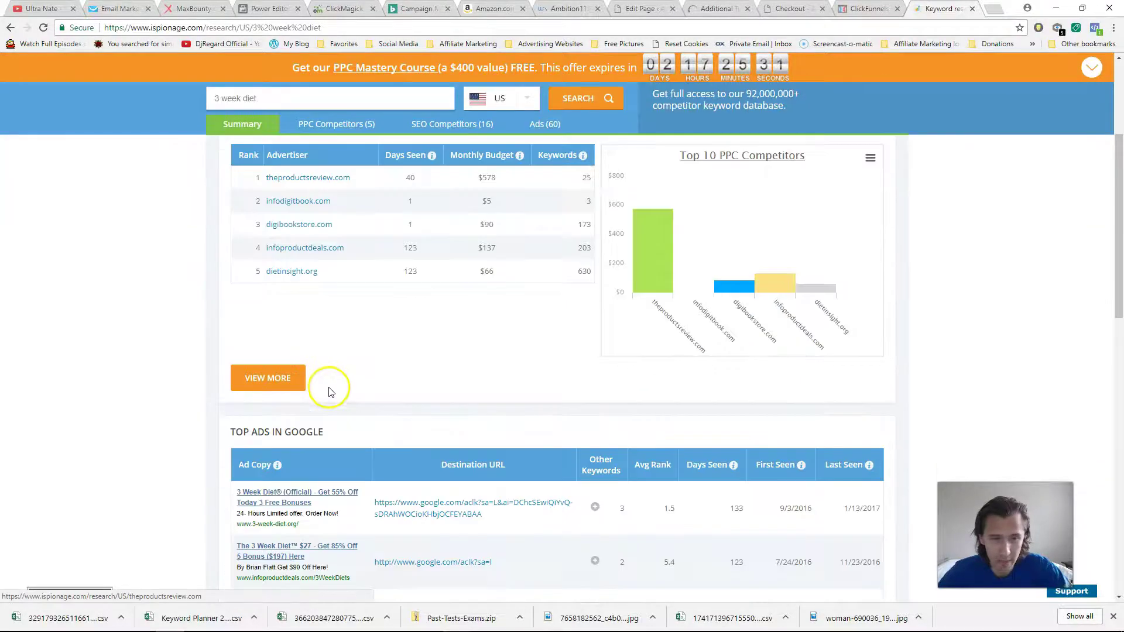
scroll(334, 386, "down", 5)
scroll(329, 378, "up", 5)
scroll(327, 371, "up", 5)
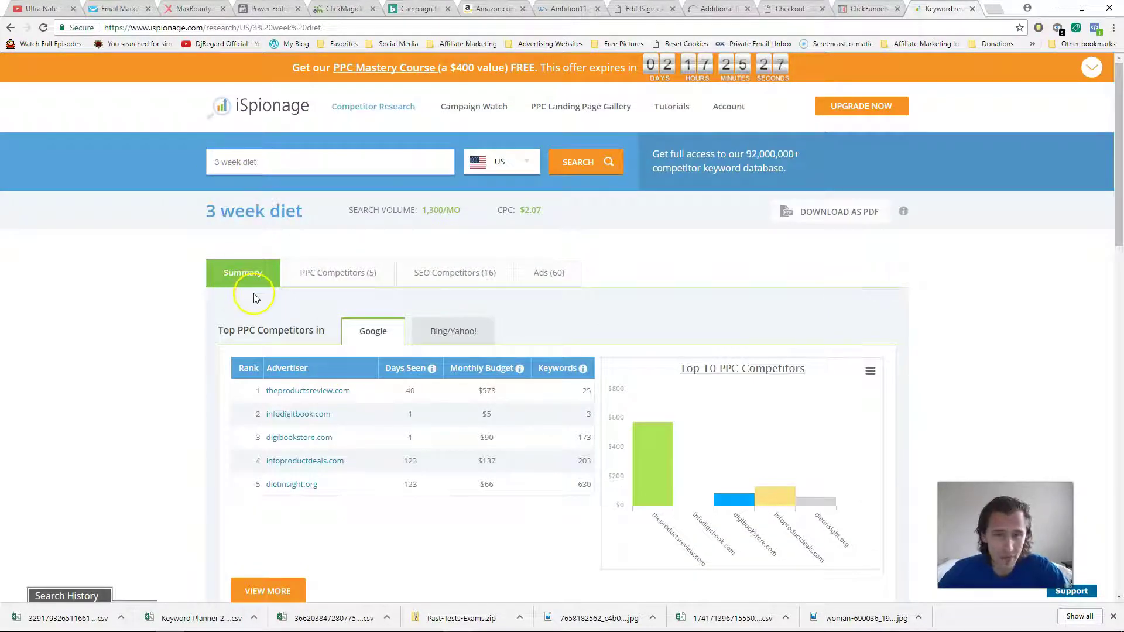
scroll(235, 294, "down", 5)
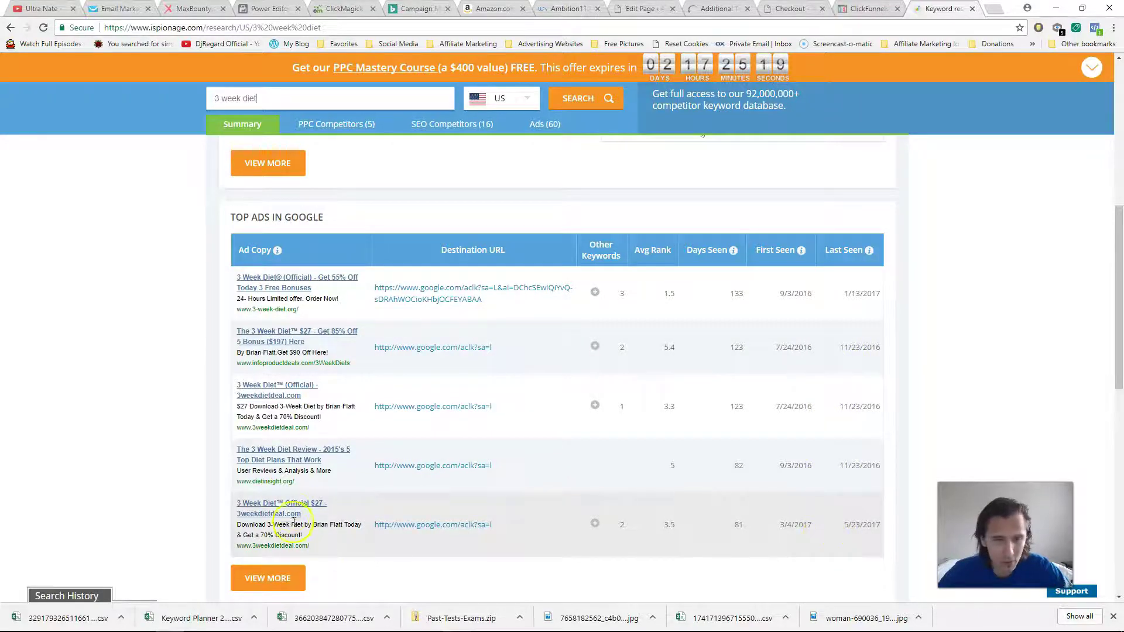
scroll(290, 526, "down", 3)
View the full list of 38 Google ads and check the top ad's 133 days seen, other keywords and last seen date.
left_click(267, 363)
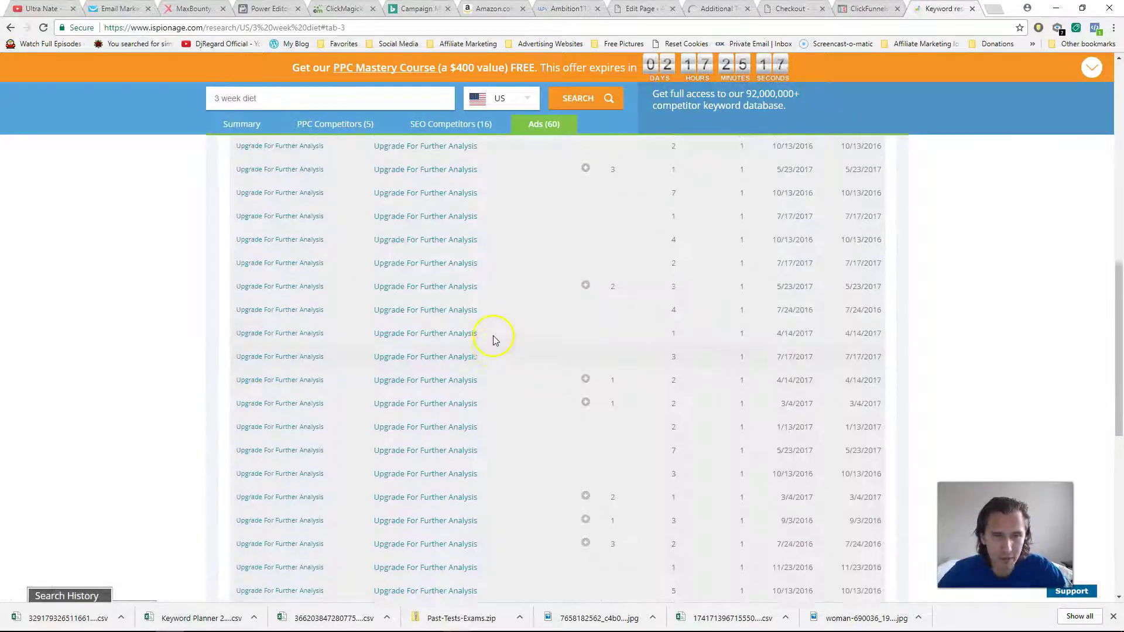
scroll(492, 341, "up", 3)
scroll(492, 340, "up", 1)
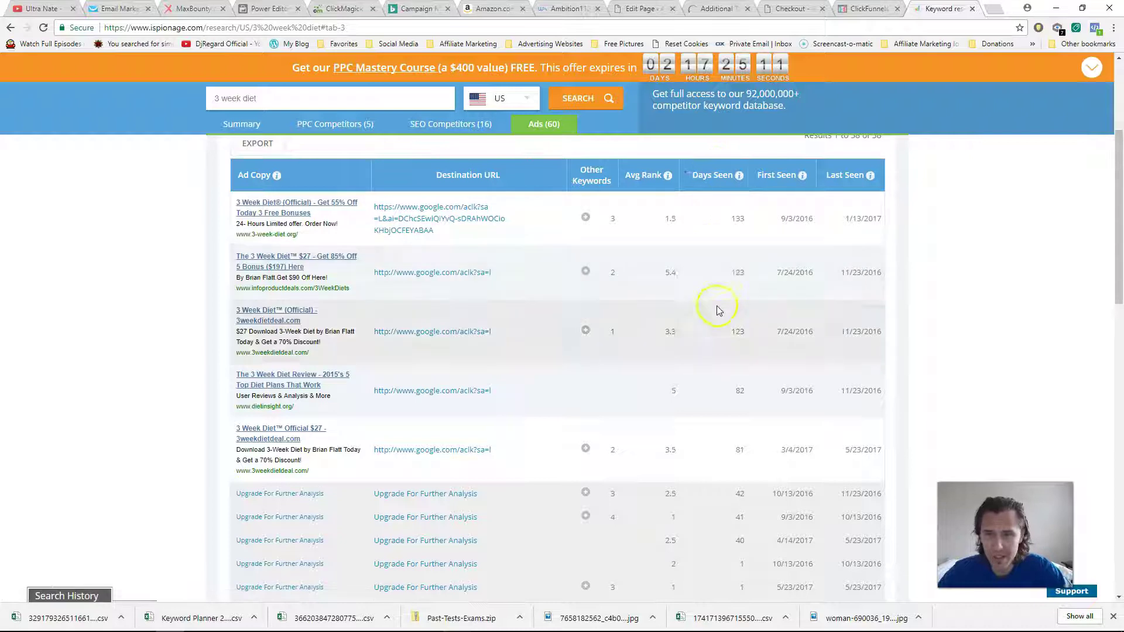
left_click_drag(745, 219, 736, 217)
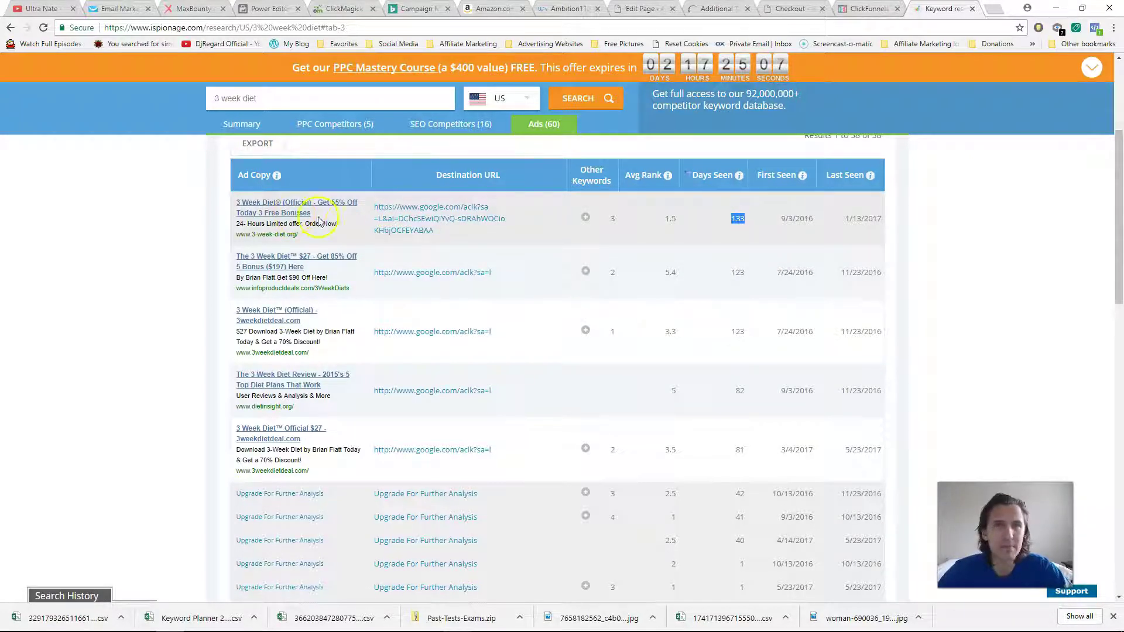
left_click(585, 219)
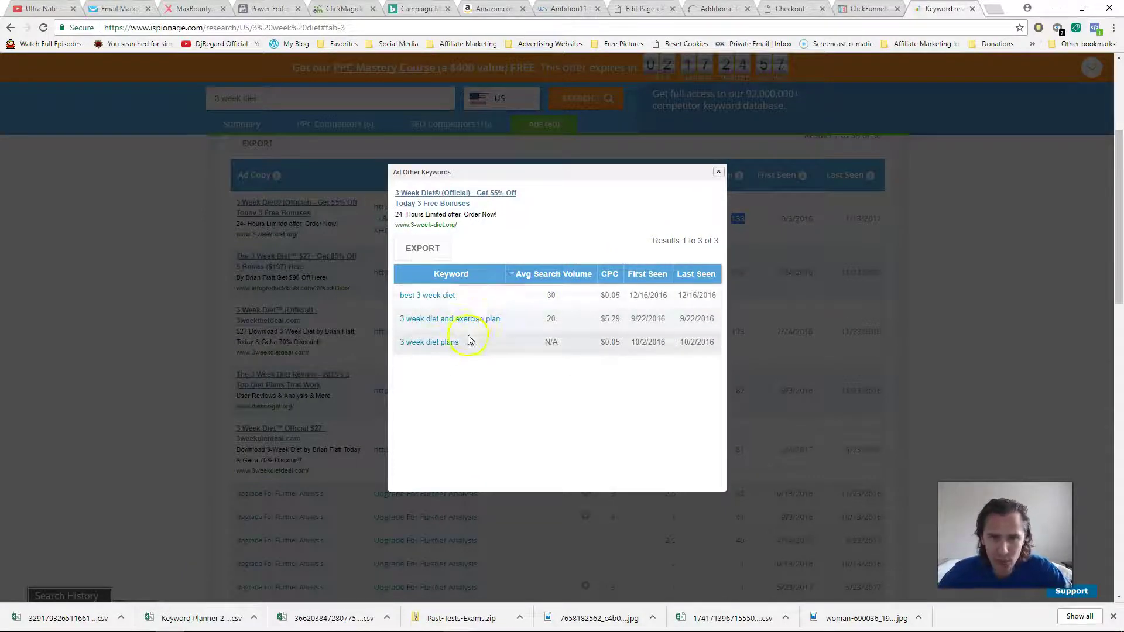
left_click(718, 171)
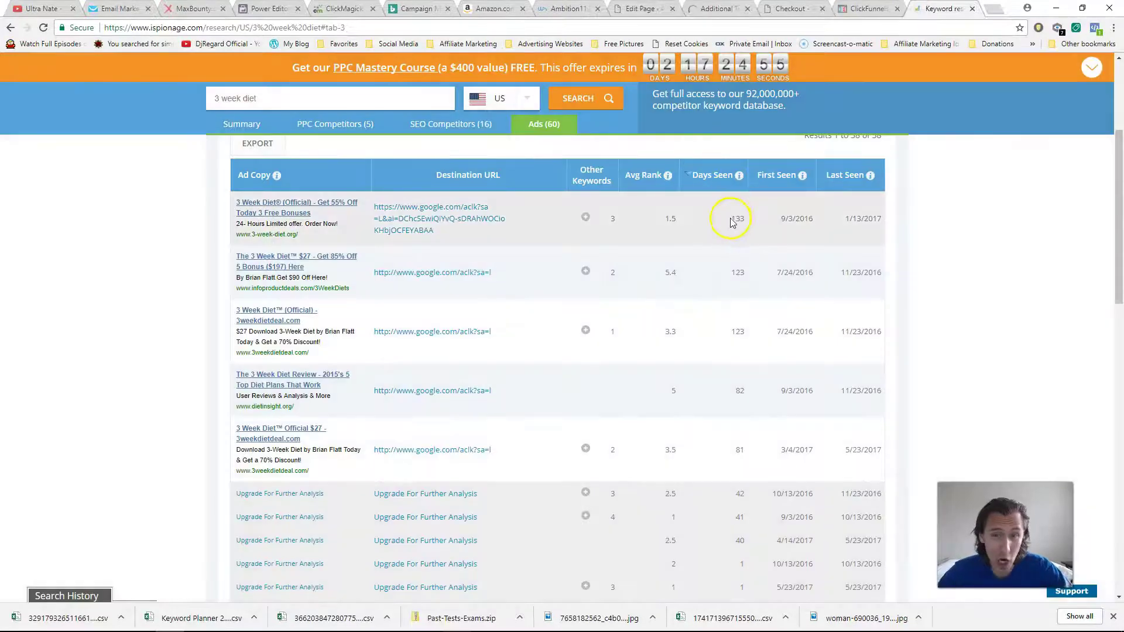
left_click_drag(844, 218, 887, 218)
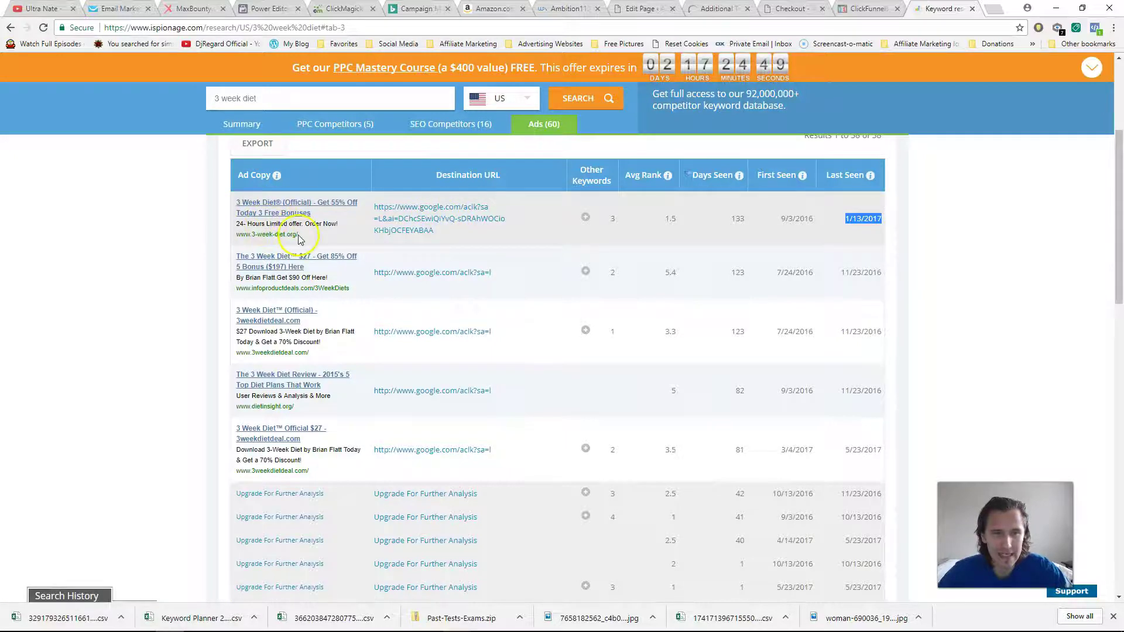
Visit the top ad's display URL in a new tab, find it a parked domain, and close it.
left_click_drag(299, 234, 237, 234)
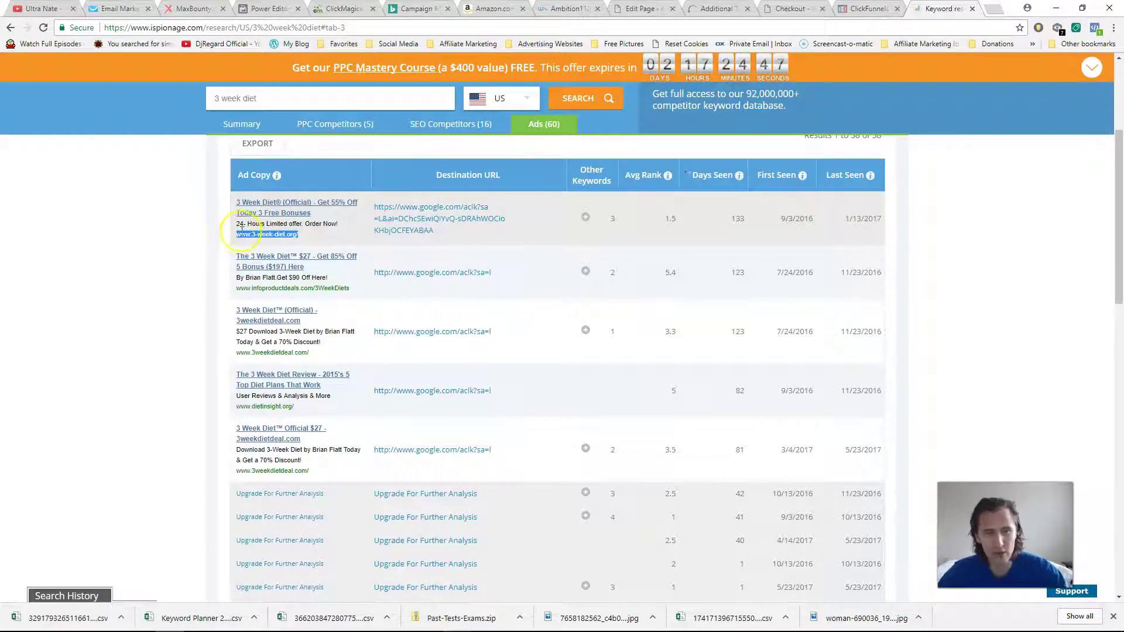
key("ctrl+c")
left_click(990, 10)
key("ctrl+v")
key("Return")
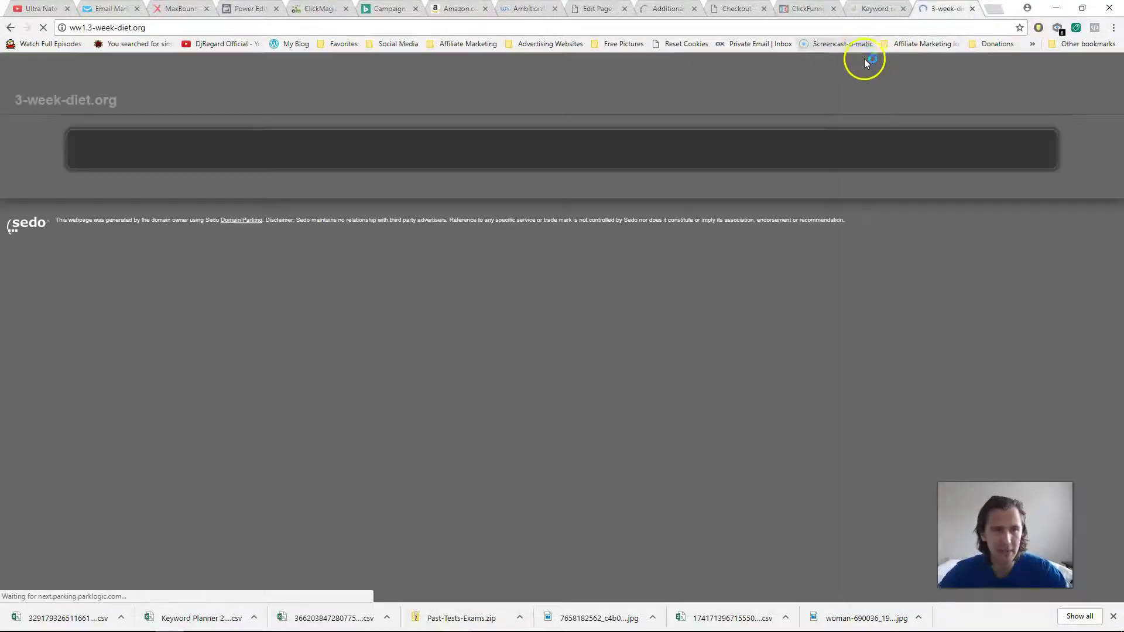
left_click(973, 10)
scroll(491, 182, "up", 5)
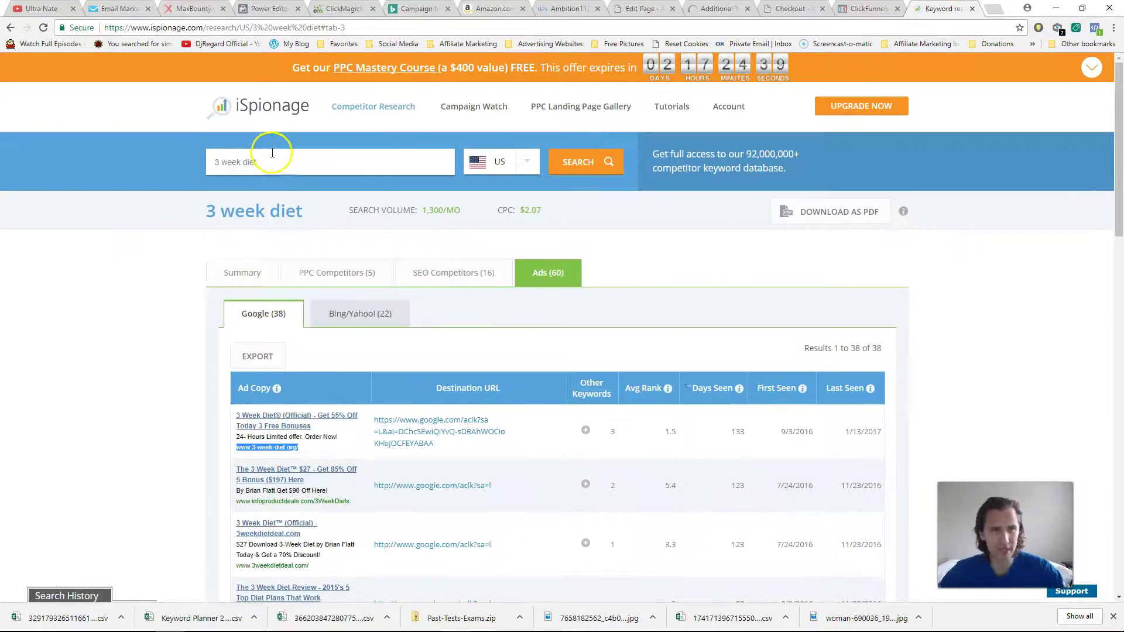
Search the keyword 'cb passive income', which returns no data.
left_click(272, 161)
key("ctrl+a")
type("cb passive ")
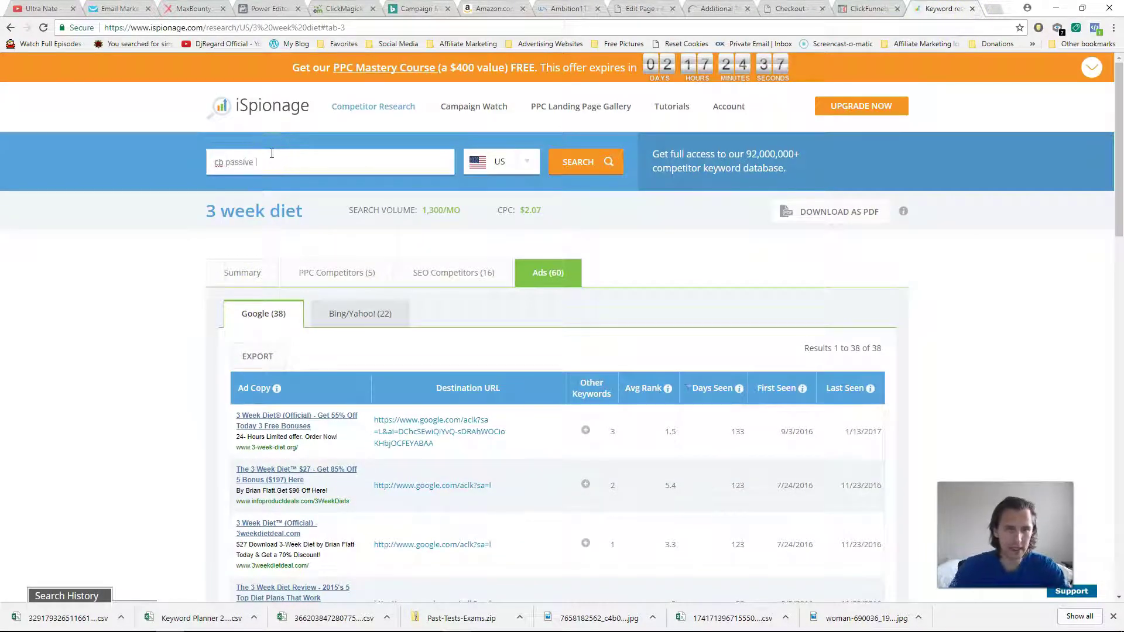
type("income")
key("Return")
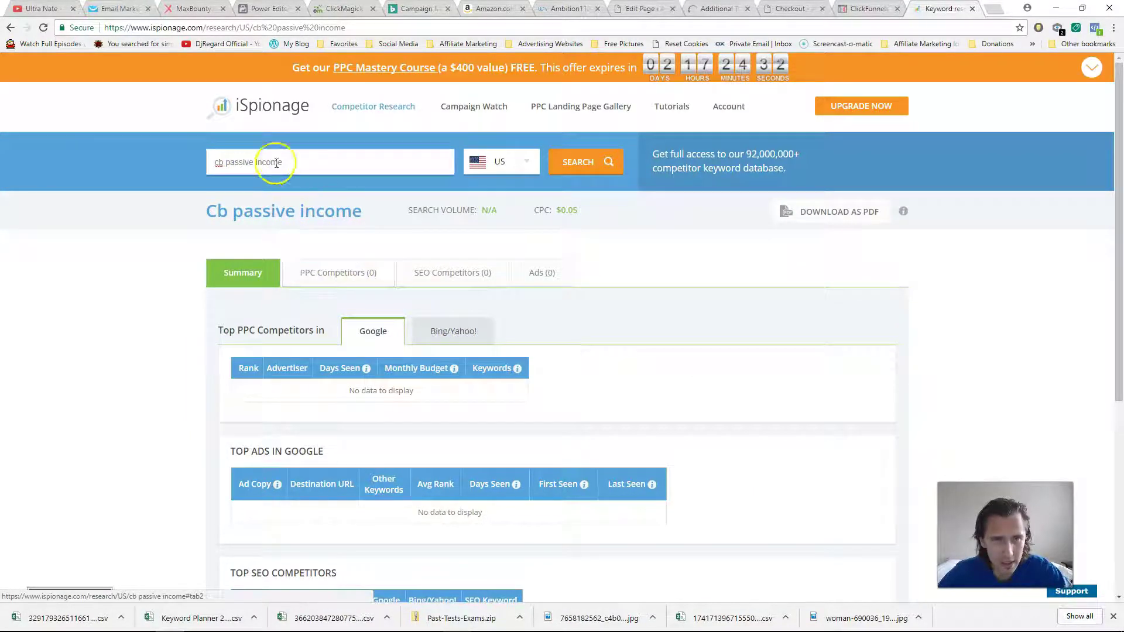
Search the keyword 'diabetes loophole', then edit the query into the domain diabetesloophole.com.
triple_click(226, 161)
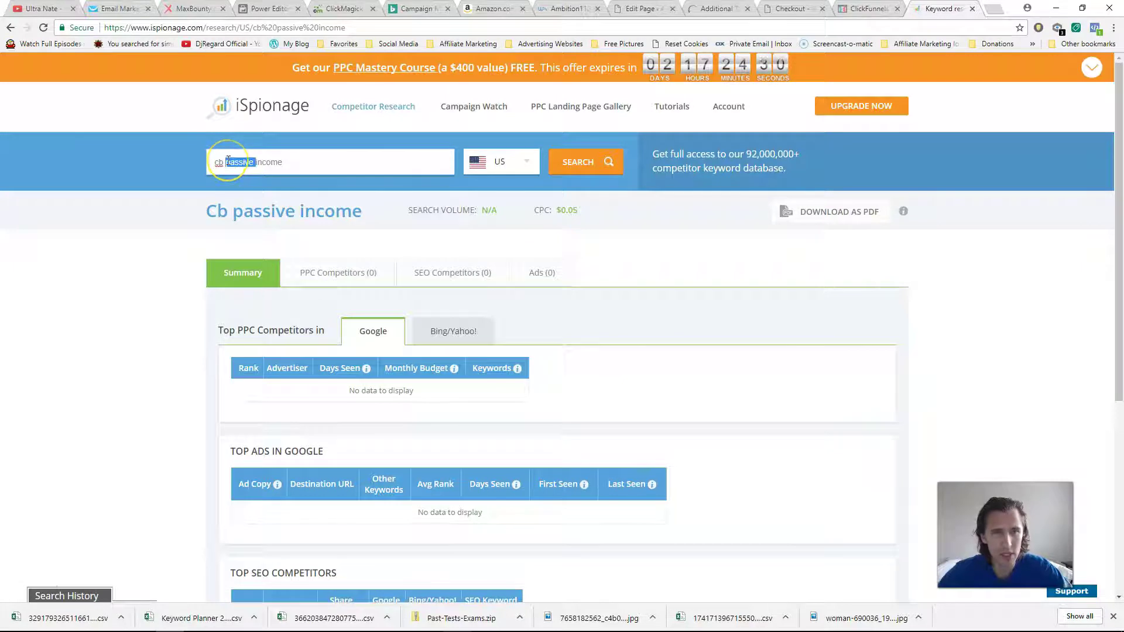
type("diabete")
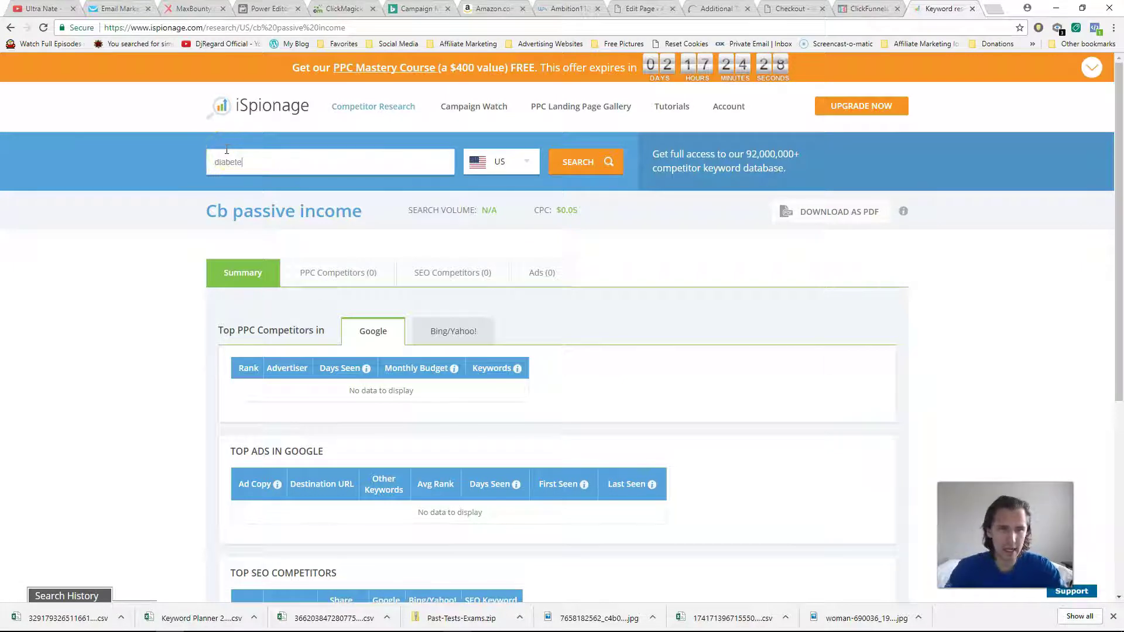
type("s loophole")
key("Return")
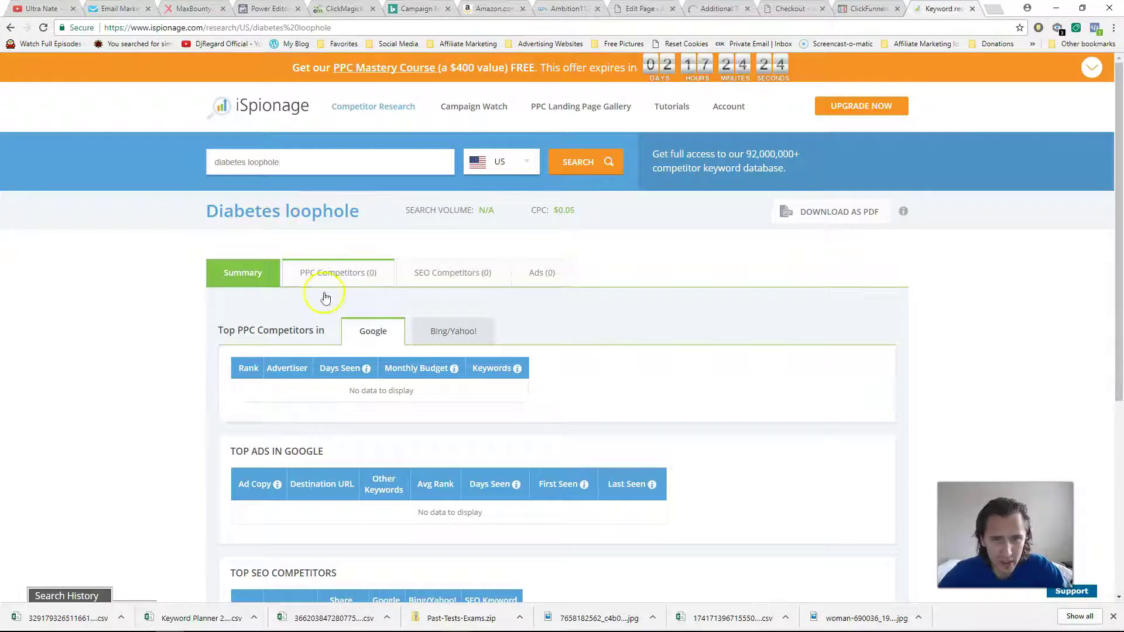
left_click(249, 161)
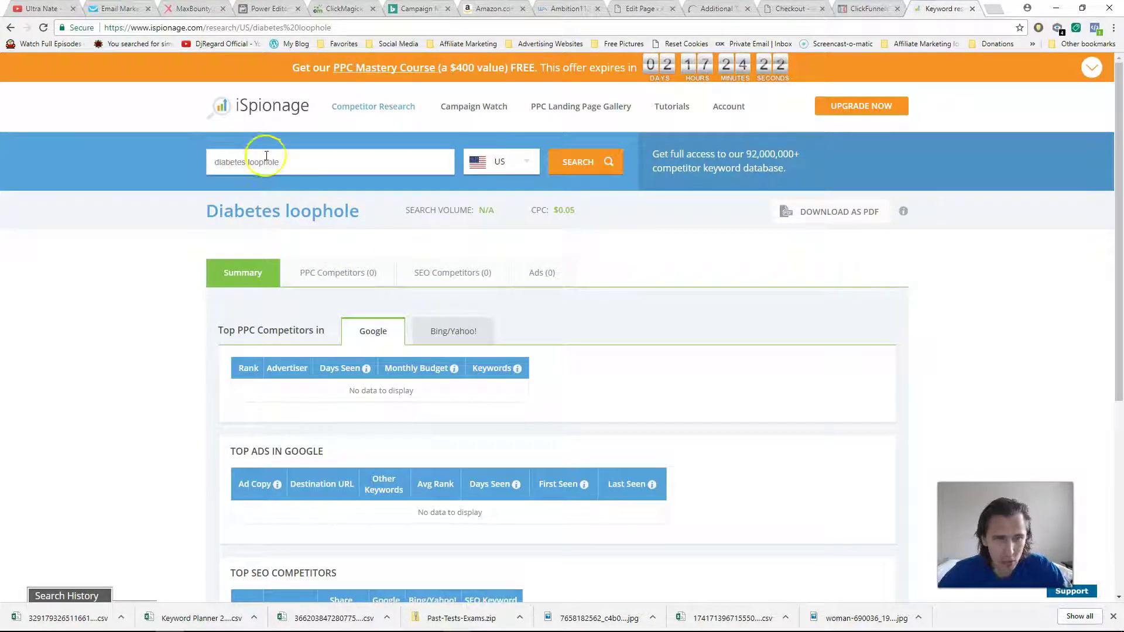
key("BackSpace")
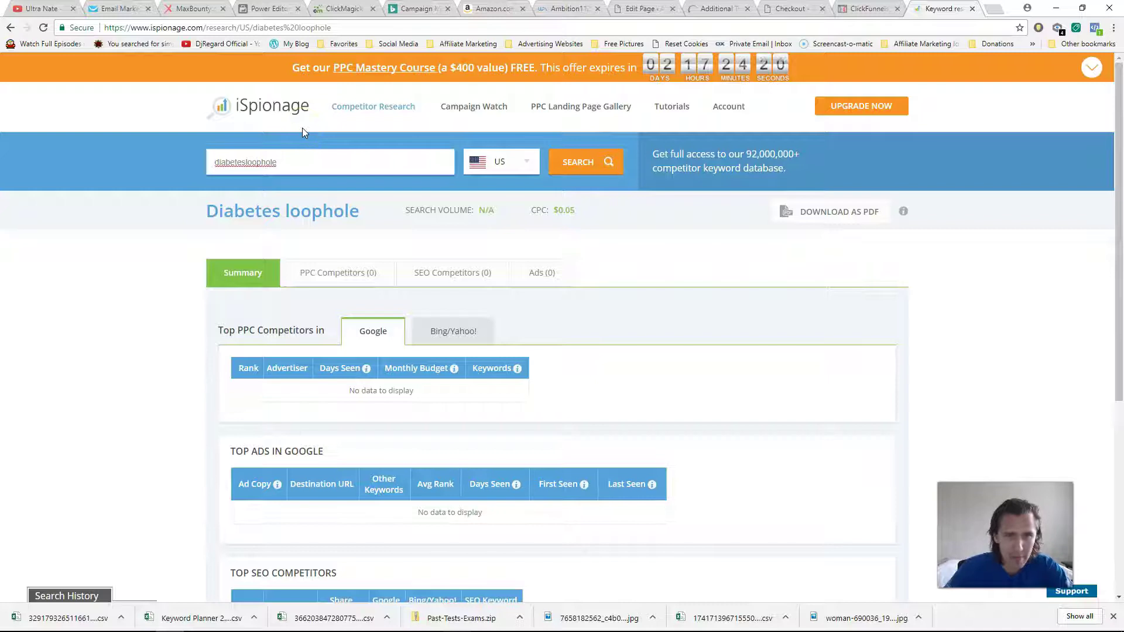
type(".com")
Search the domain diabetesloophole.com, hitting the daily search limit notice.
key("Return")
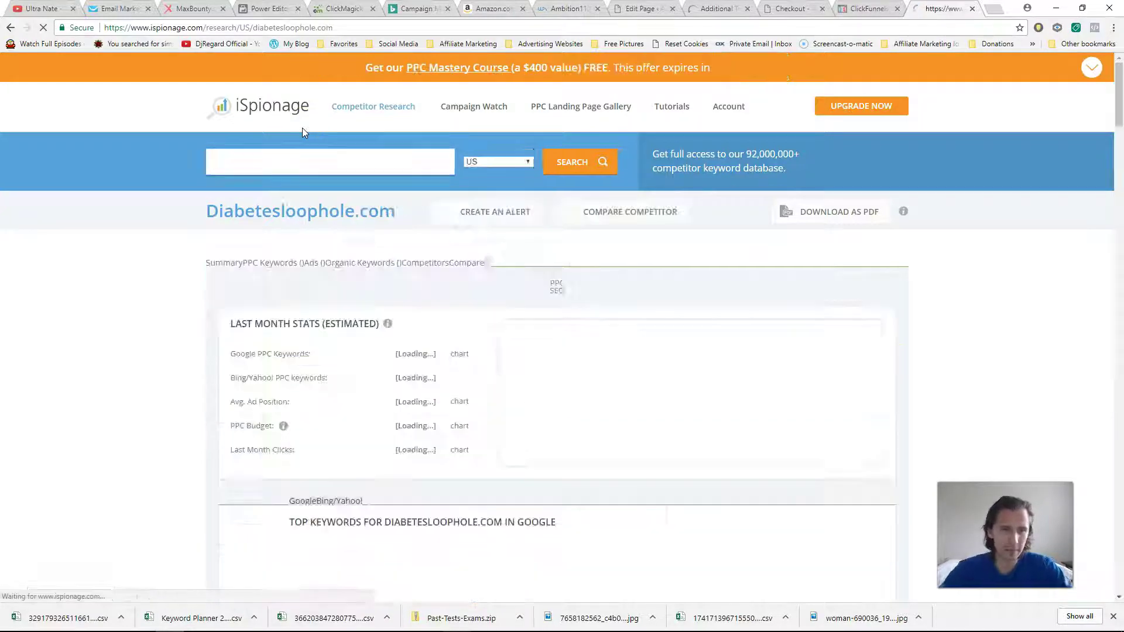